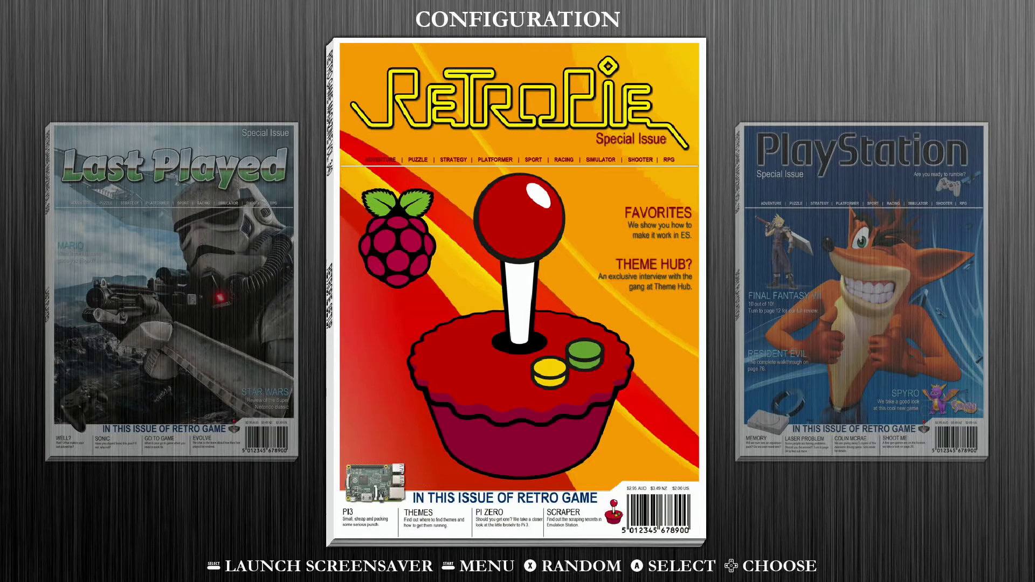
Step: Launch RetroPie Setup from the RetroPie configuration menu
key(Return)
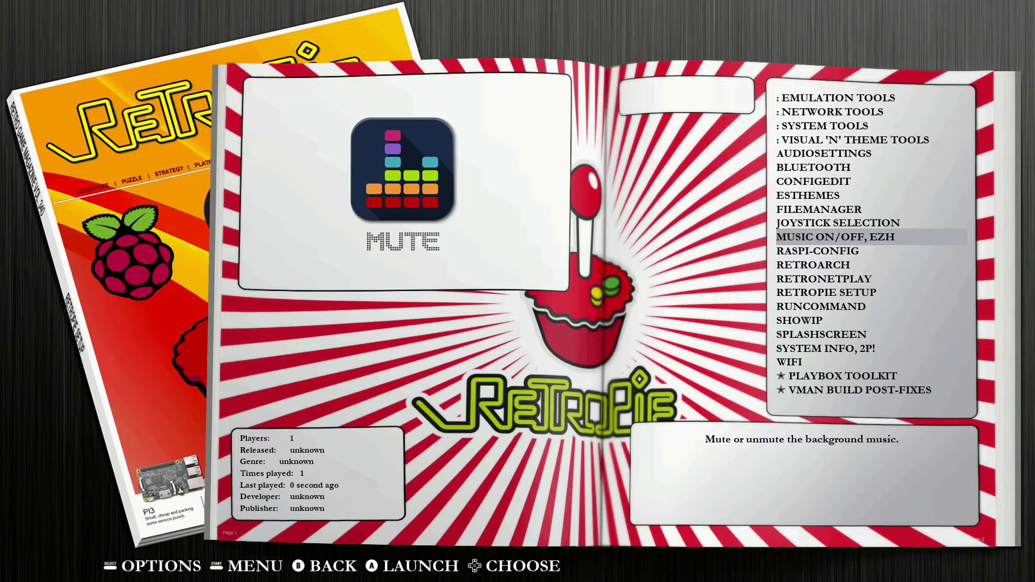
key(Down)
key(Down)
key(Down)
key(Down)
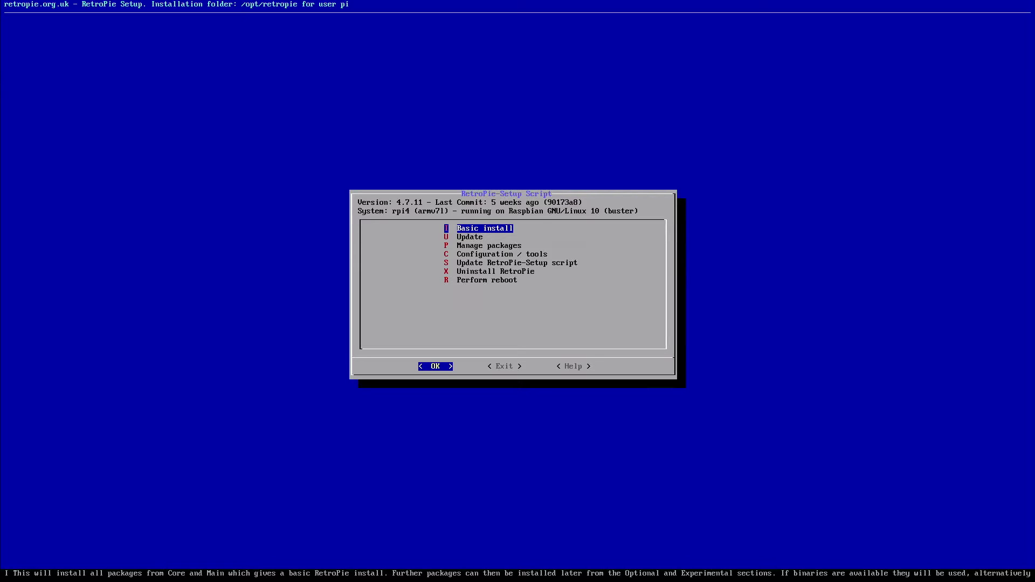
Step: Open package management in the RetroPie-Setup script
key(Down)
key(Down)
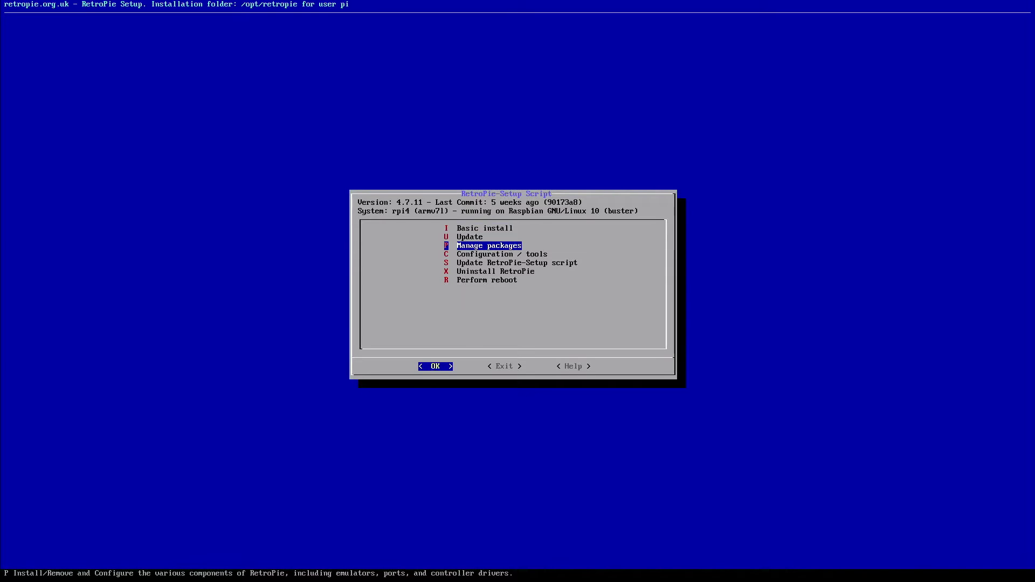
key(Return)
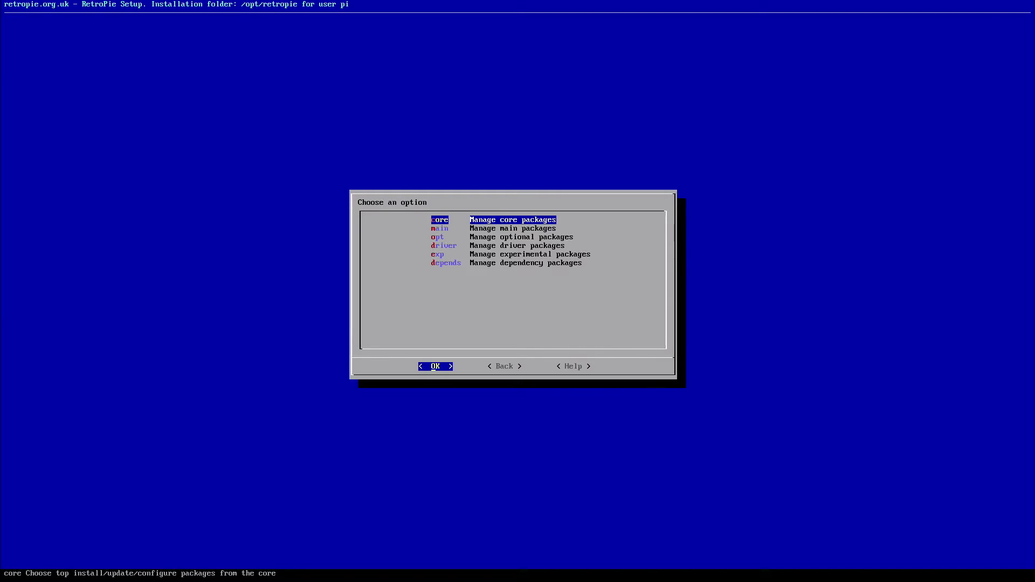
Step: Review the available package categories, including main, optional, driver and experimental
key(Down)
key(Down)
key(Down)
key(Down)
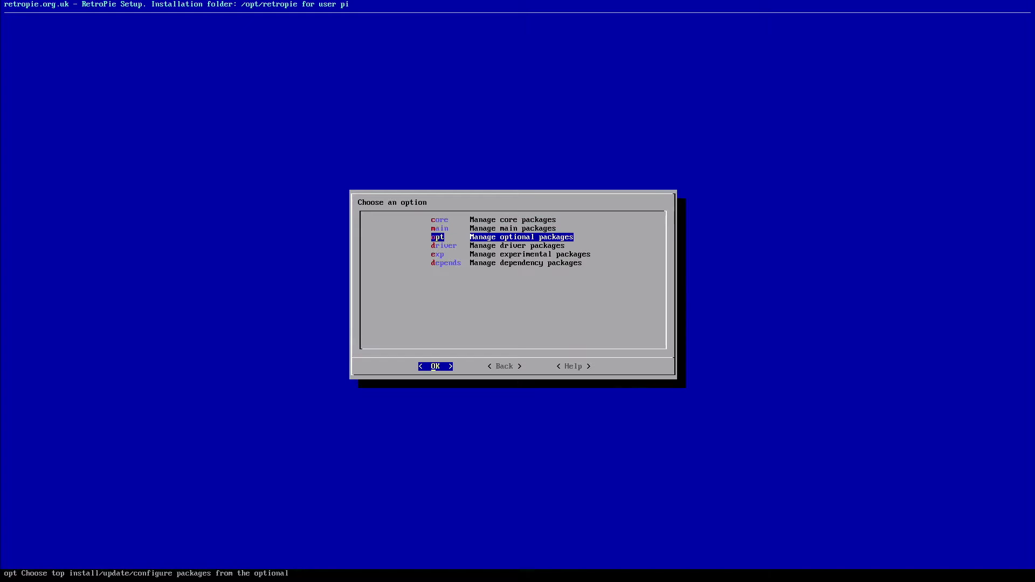
key(Up)
key(Up)
key(Down)
key(Down)
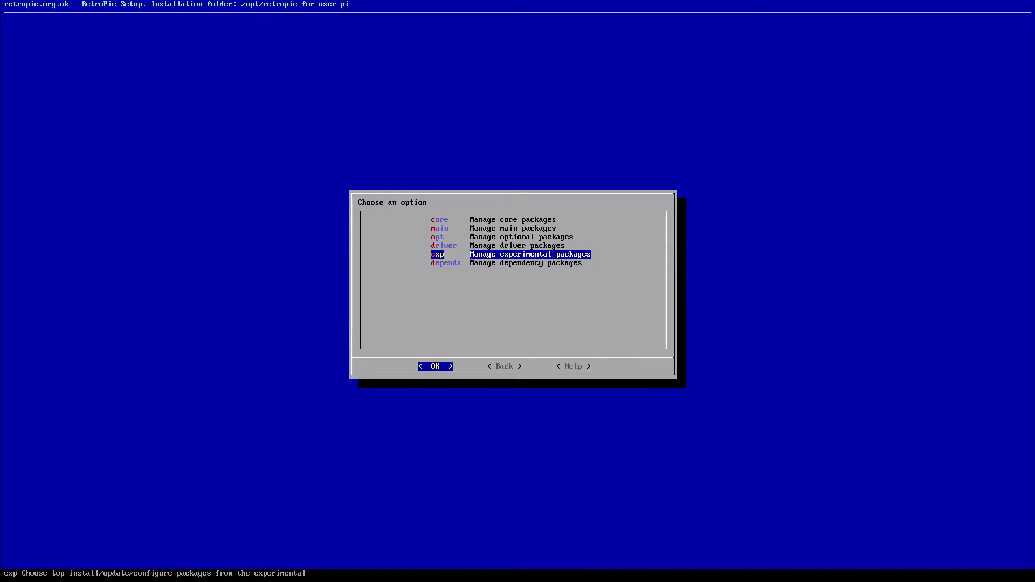
key(Up)
key(Up)
key(Up)
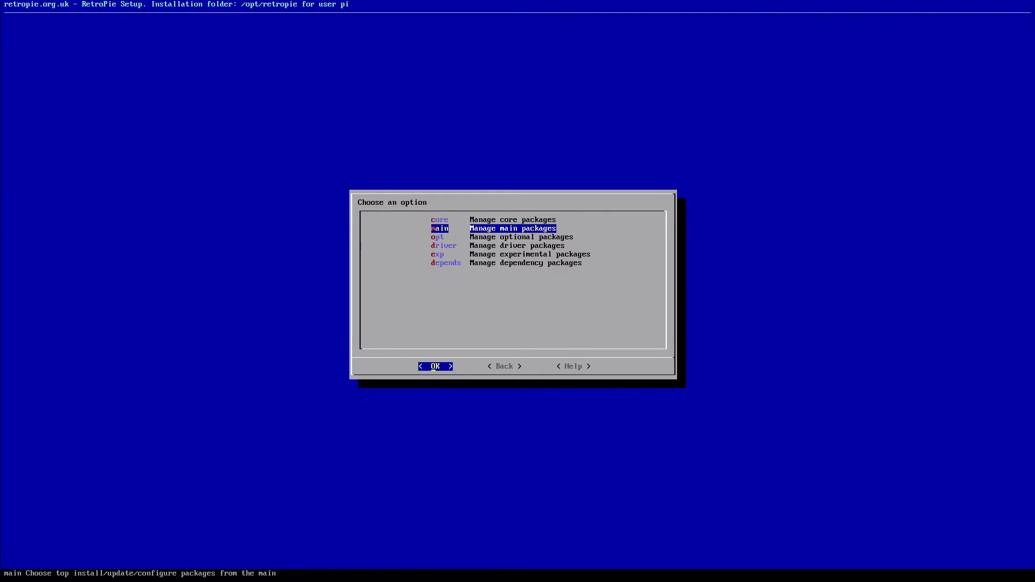
Step: Look through the whole list of main packages for their installation status, and return to the package categories
key(Return)
key(Down)
key(Down)
key(Down)
key(Down)
key(Down)
key(Down)
key(Down)
key(Down)
key(Down)
key(Down)
key(Down)
key(Down)
key(Down)
key(Down)
key(Down)
key(Down)
key(Down)
key(Down)
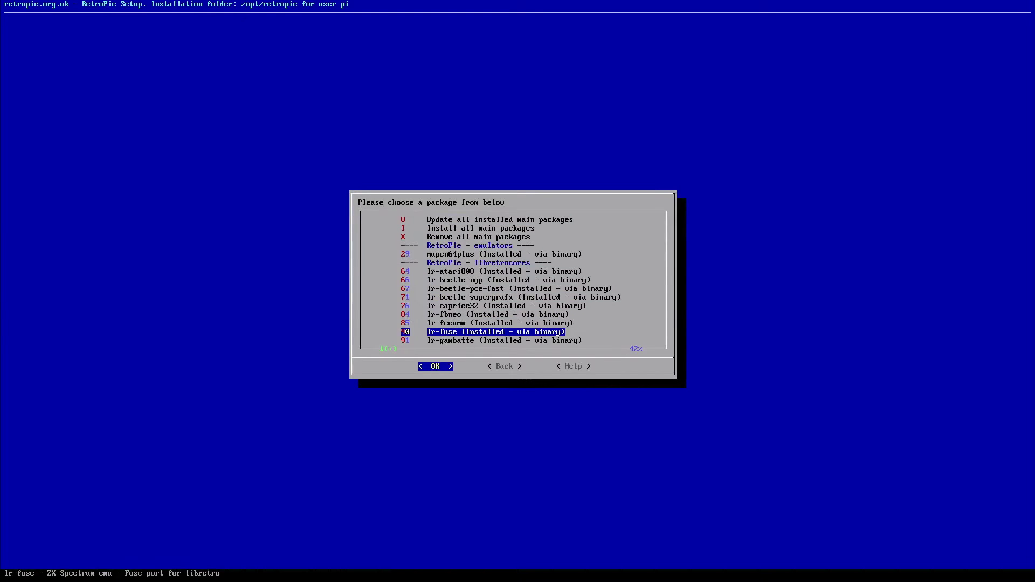
key(Down)
key(Down)
key(Down)
key(Down)
key(Down)
key(Down)
key(Down)
key(Down)
key(Down)
key(Down)
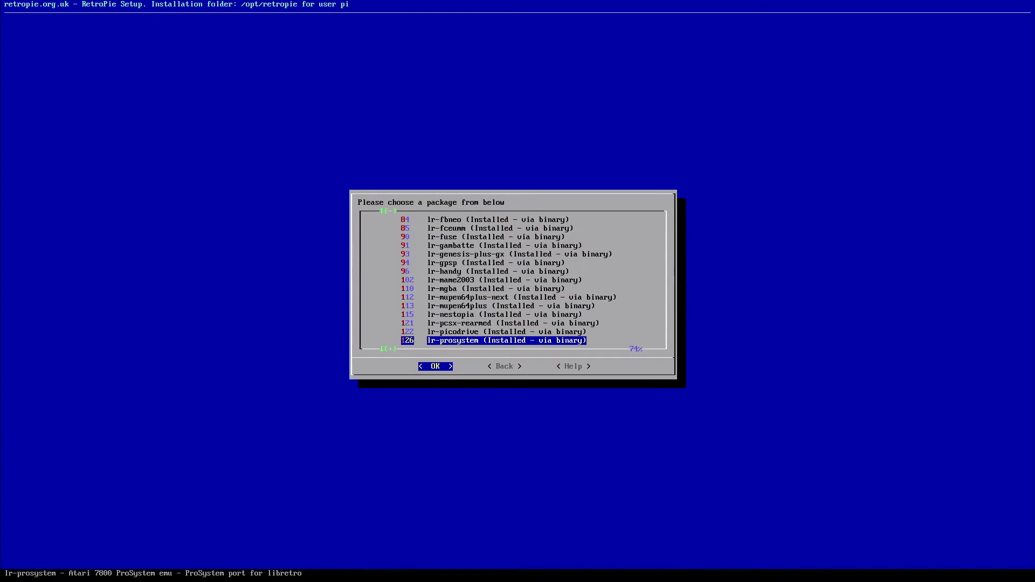
key(Down)
key(Down)
key(Down)
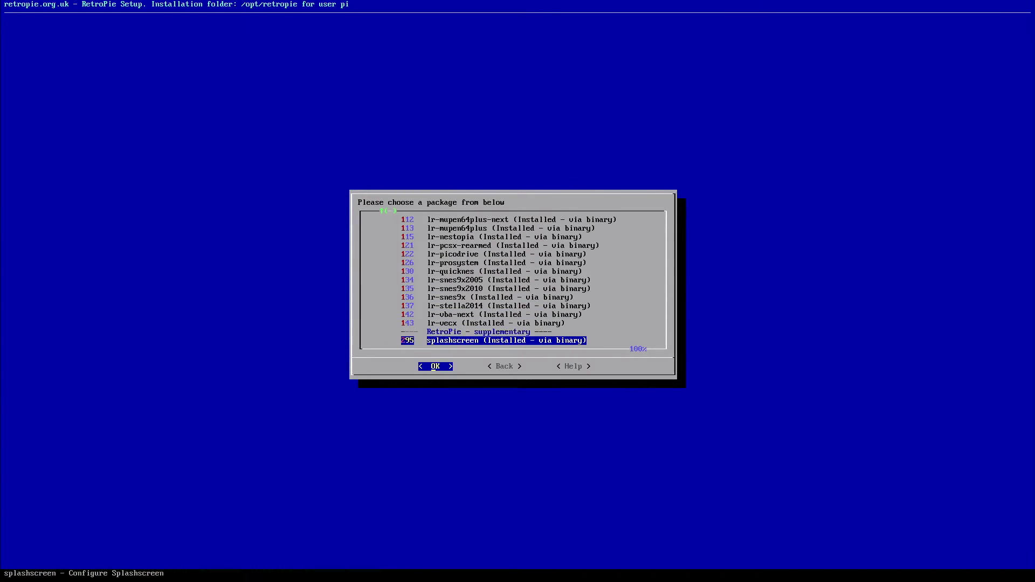
key(Up)
key(Up)
key(Up)
key(Up)
key(Up)
key(Up)
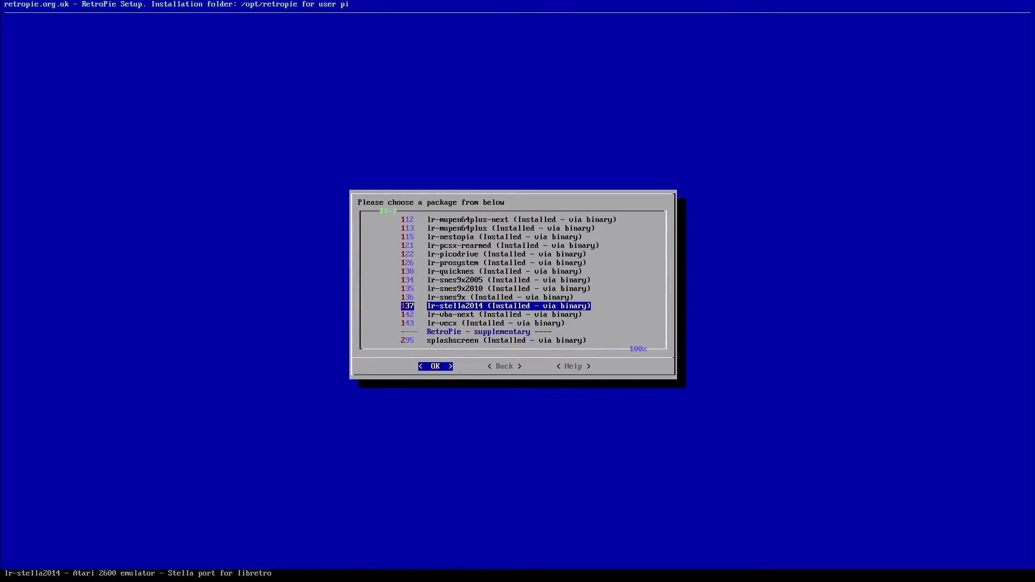
key(Right)
key(Return)
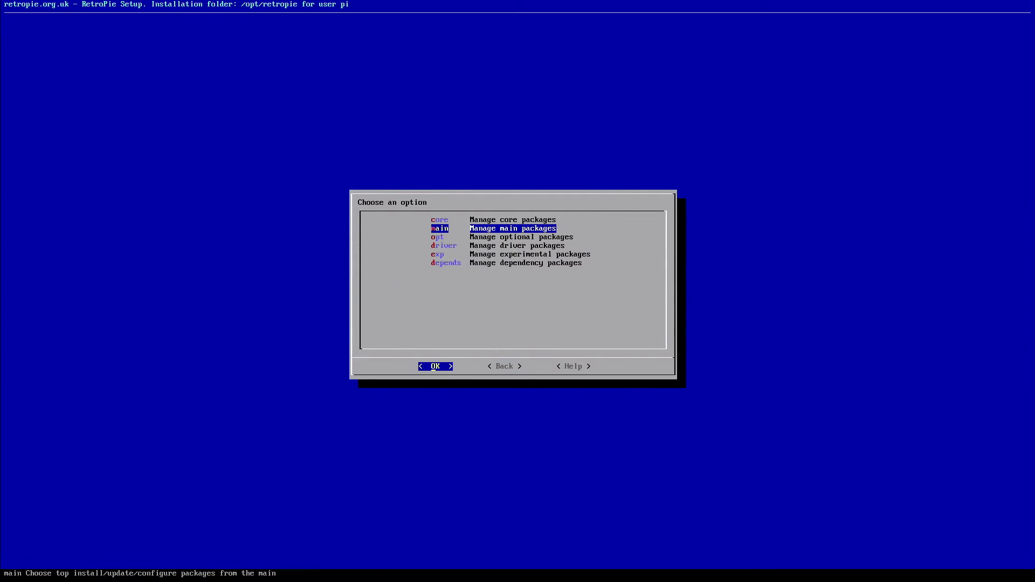
Step: Open the optional packages and examine which emulators in the list are installed
key(Down)
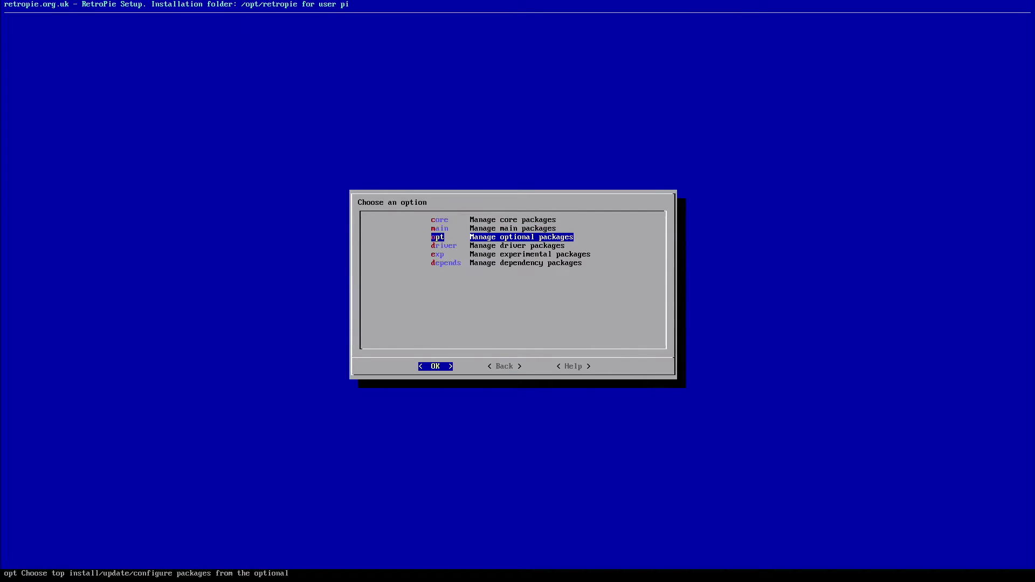
key(Return)
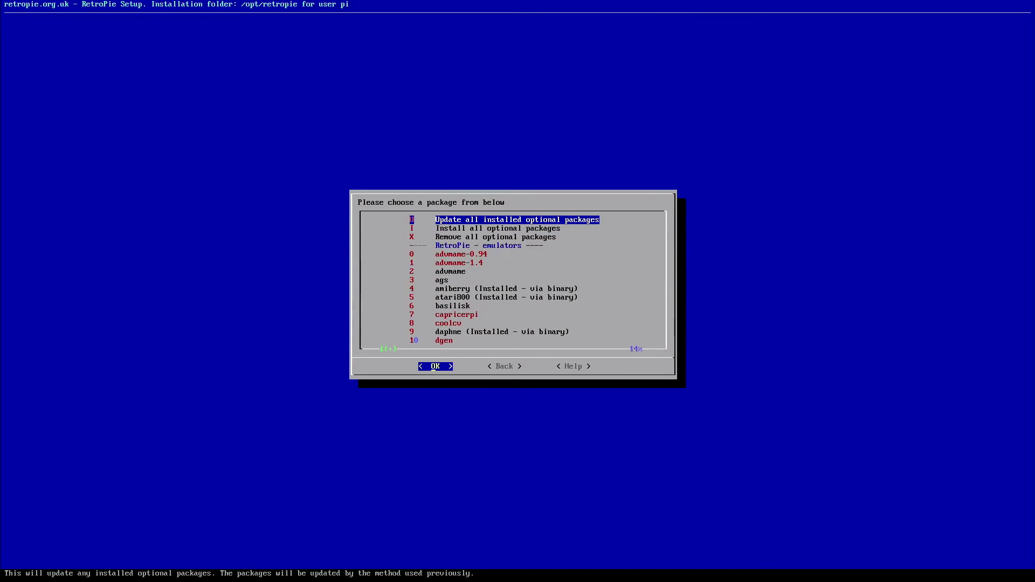
key(Down)
key(Down)
key(Down)
key(Down)
key(Down)
key(Down)
key(Down)
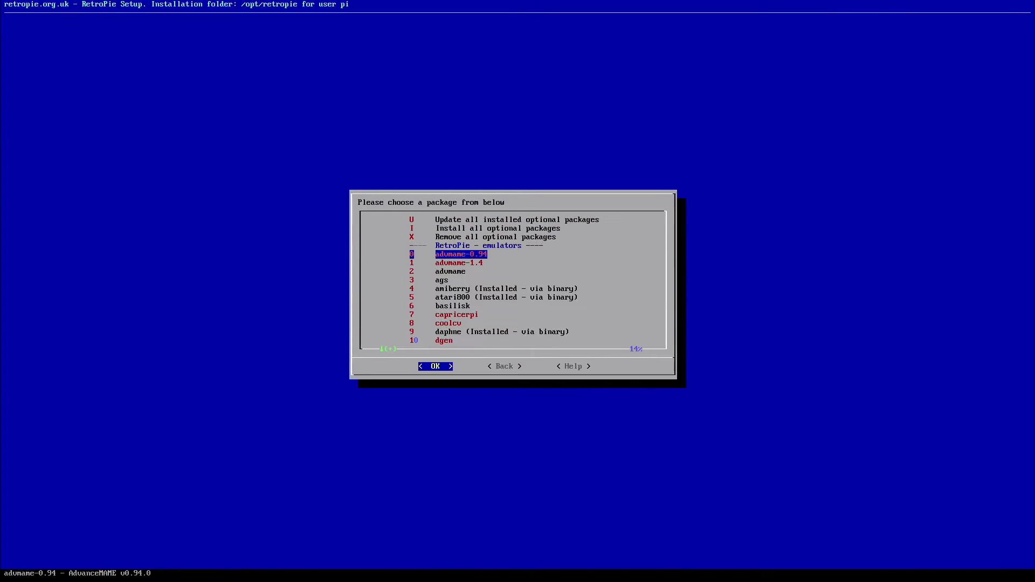
key(Down)
key(Down)
key(Down)
key(Down)
key(Down)
key(Down)
key(Down)
key(Down)
key(Down)
key(Down)
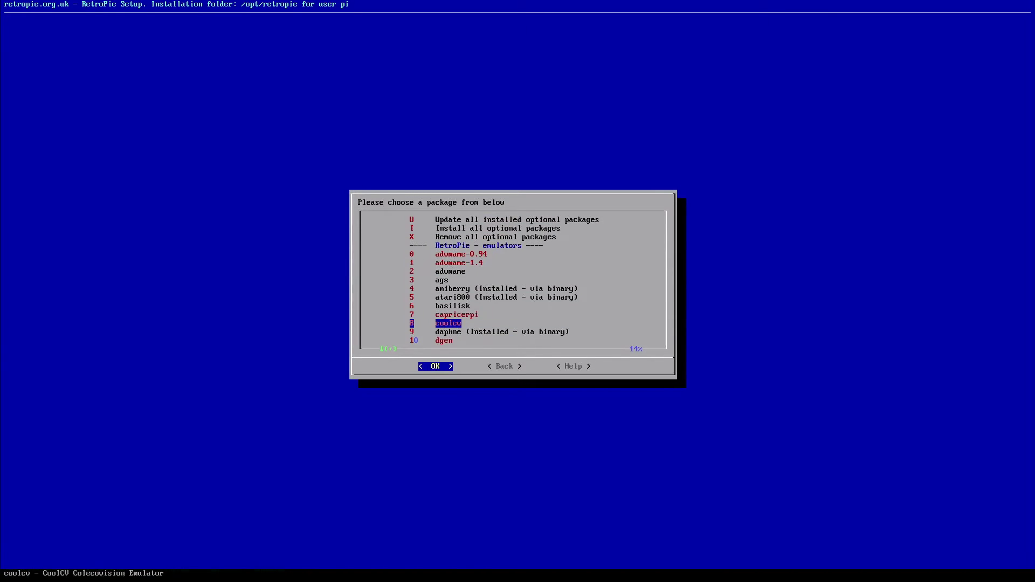
key(Down)
key(Down)
key(Down)
key(Down)
key(Down)
key(Down)
key(Down)
key(Down)
key(Down)
key(Down)
key(Down)
key(Down)
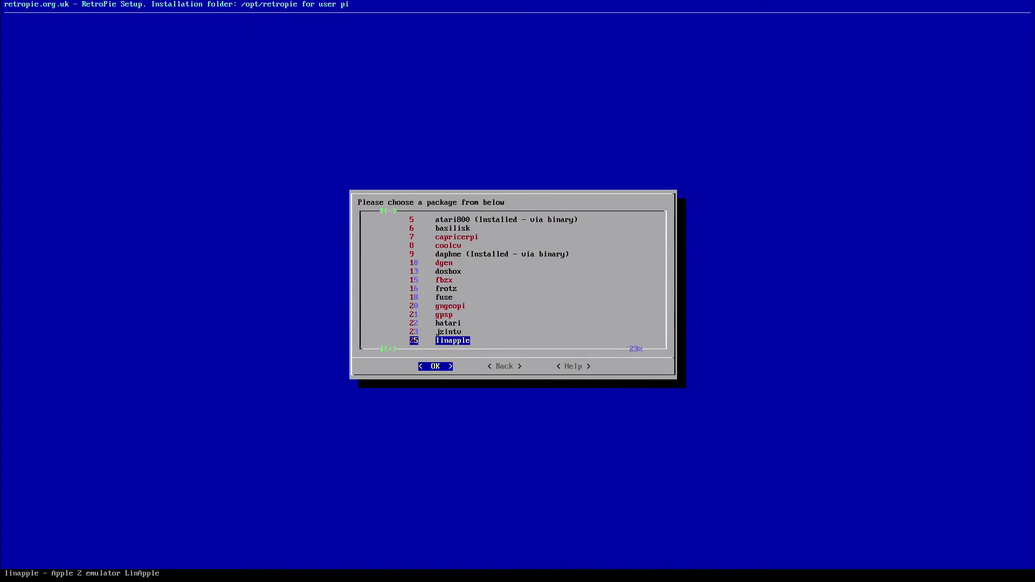
key(Down)
key(Down)
key(Down)
key(Down)
key(Down)
key(Down)
key(Down)
key(Down)
key(Down)
key(Down)
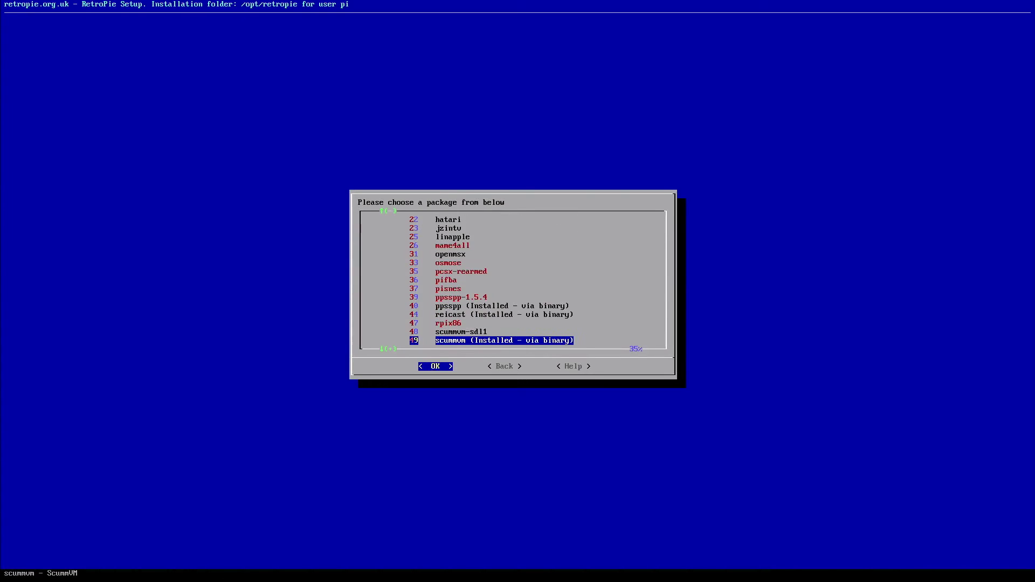
key(Down)
key(Down)
key(Down)
key(Down)
key(Down)
key(Down)
key(Down)
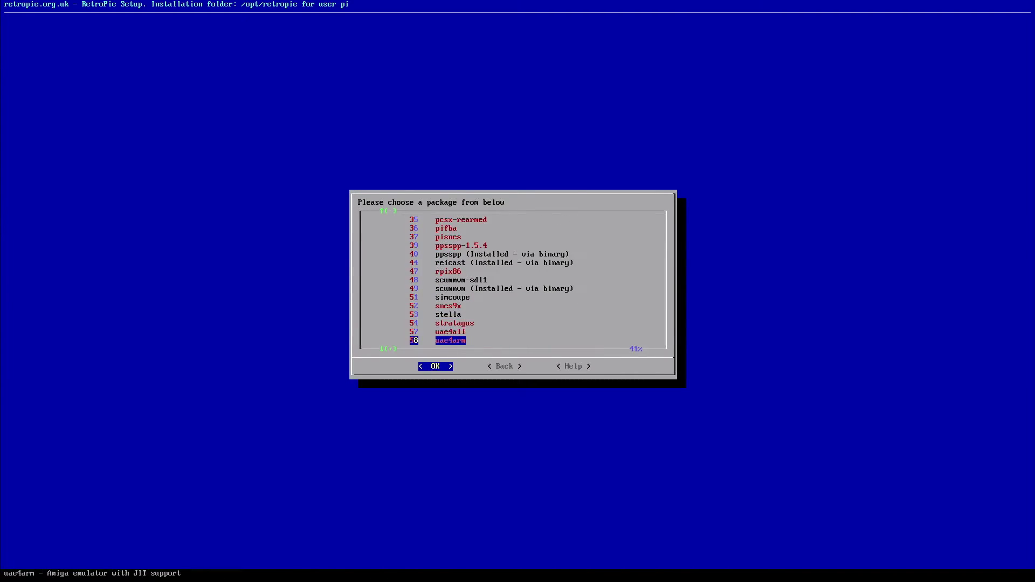
key(Down)
key(Down)
key(Down)
Step: Examine the installation status of the libretro cores in the optional package list
key(Down)
key(Down)
key(Down)
key(Down)
key(Down)
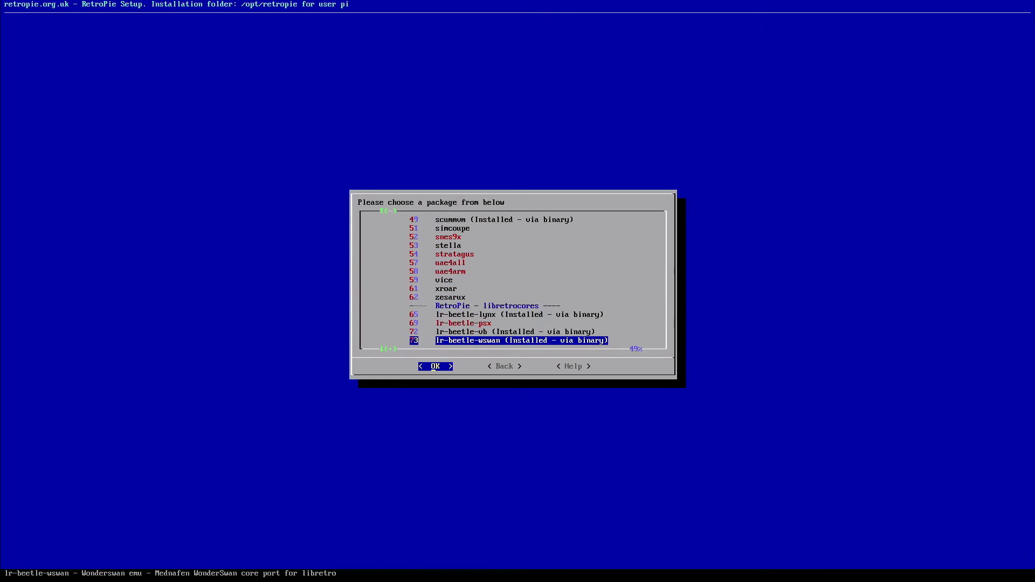
key(Down)
key(Down)
key(Down)
key(Down)
key(Down)
key(Down)
key(Down)
key(Down)
key(Down)
key(Down)
key(Down)
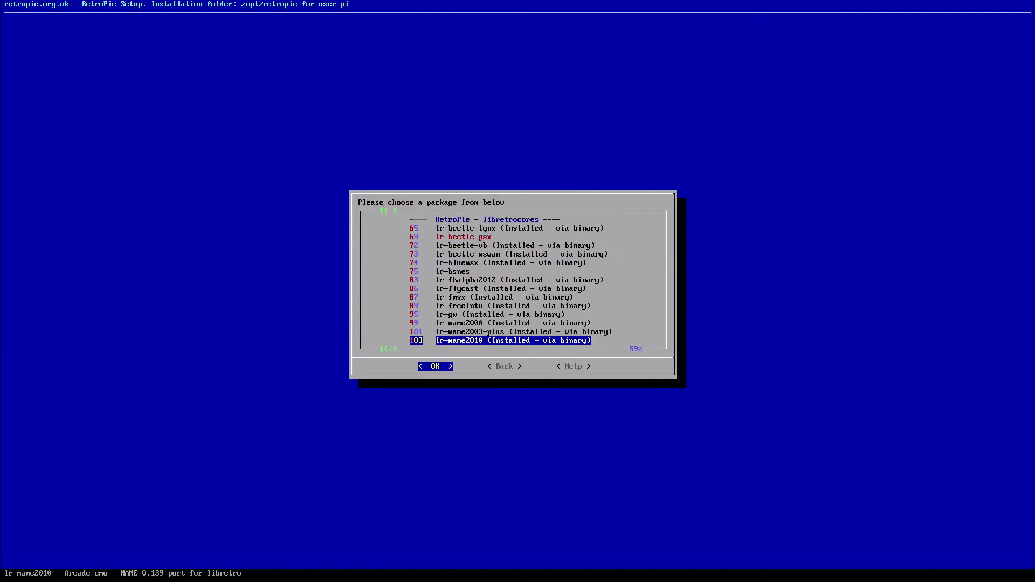
key(Down)
key(Down)
key(Down)
key(Down)
key(Down)
key(Down)
key(Down)
key(Down)
key(Down)
Step: Check the remaining optional libretro cores and the first optional ports for their installation status
key(Down)
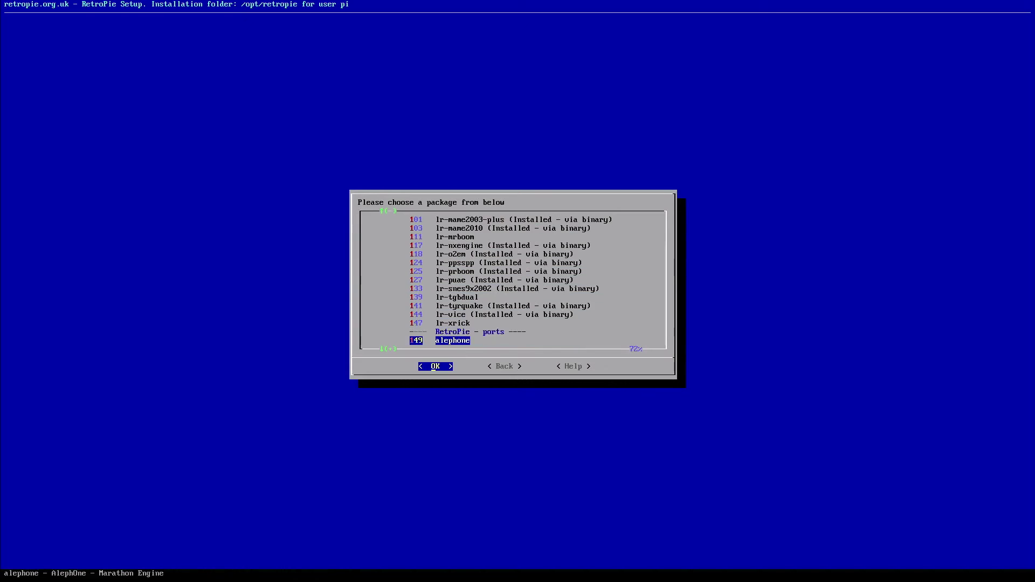
key(Down)
key(Down)
key(Down)
key(Down)
key(Down)
key(Down)
key(Down)
key(Down)
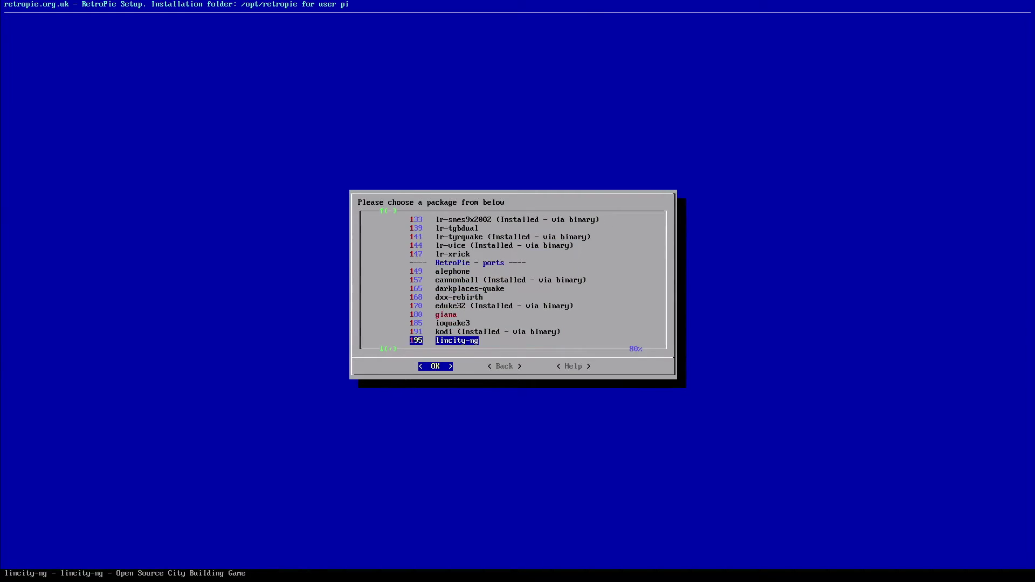
key(Down)
key(Down)
key(Up)
key(Up)
key(Up)
key(Up)
key(Up)
key(Up)
key(Down)
key(Down)
key(Down)
key(Down)
key(Down)
key(Down)
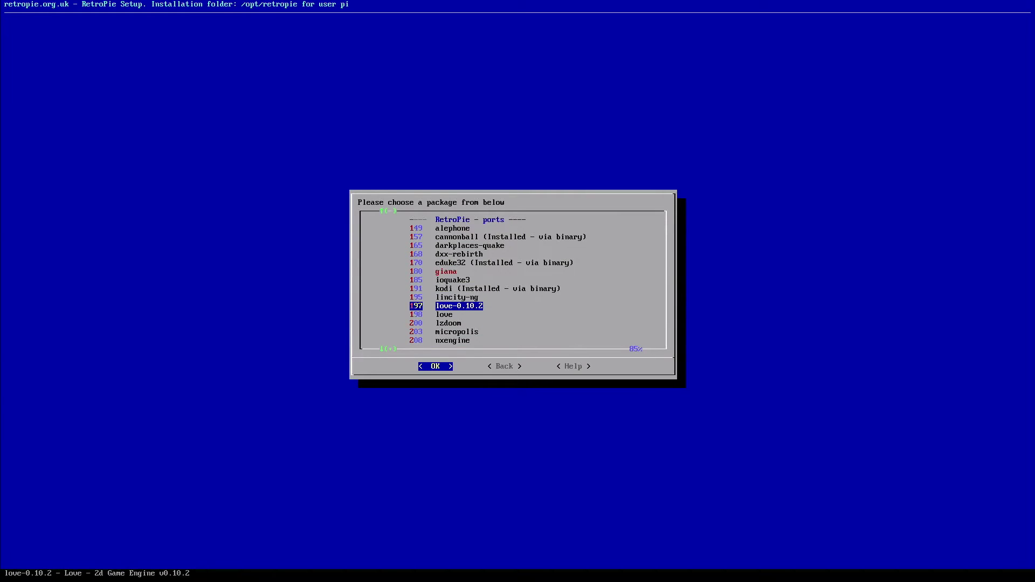
Step: Examine the rest of the optional ports and the supplementary packages through usbromservice for their installation status
key(Down)
key(Down)
key(Down)
key(Down)
key(Down)
key(Down)
key(Down)
key(Down)
key(Down)
key(Down)
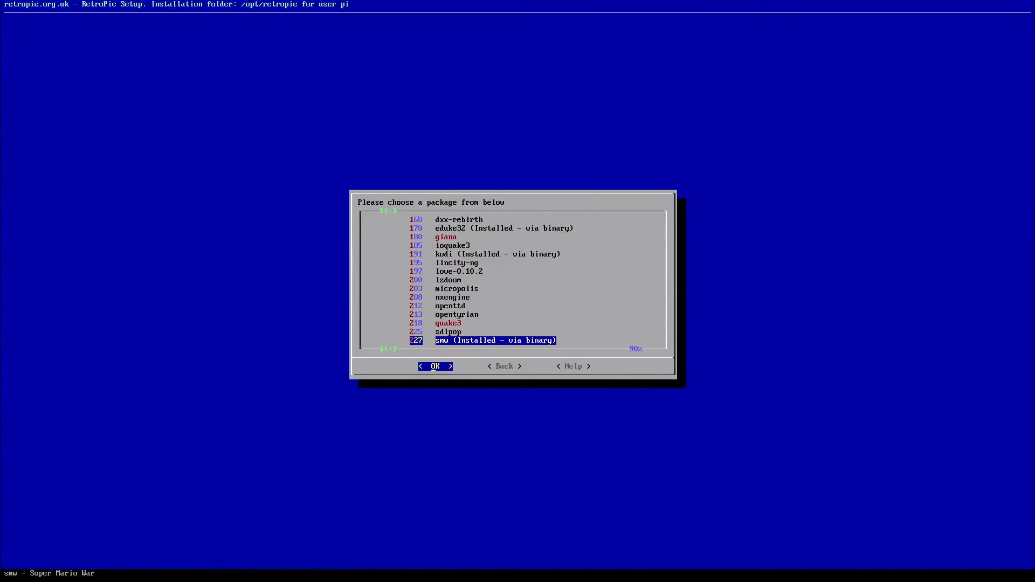
key(Down)
key(Down)
key(Down)
key(Down)
key(Down)
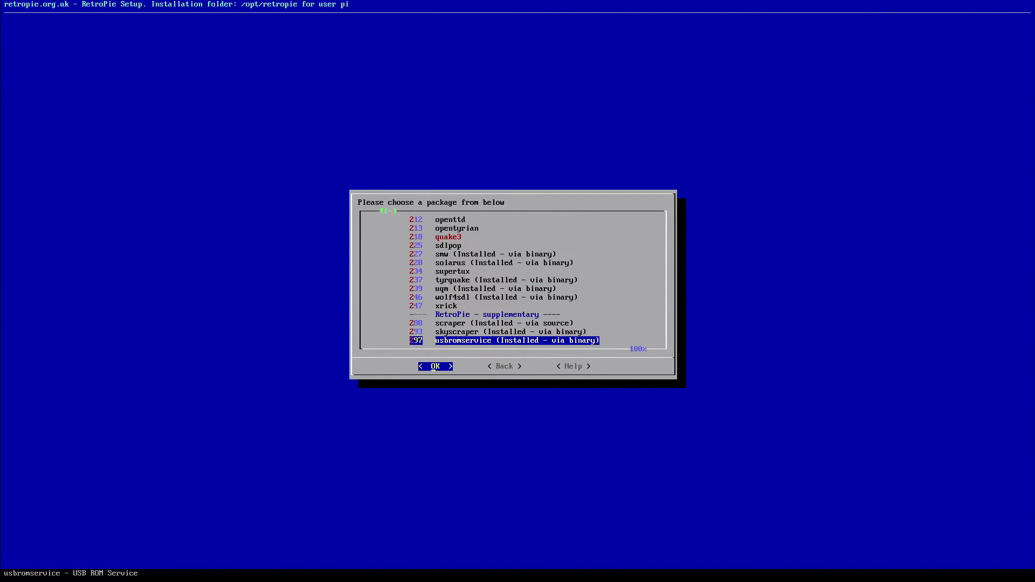
Step: Leave the optional packages and open the list of experimental packages
key(Right)
key(Return)
key(Down)
key(Down)
key(Return)
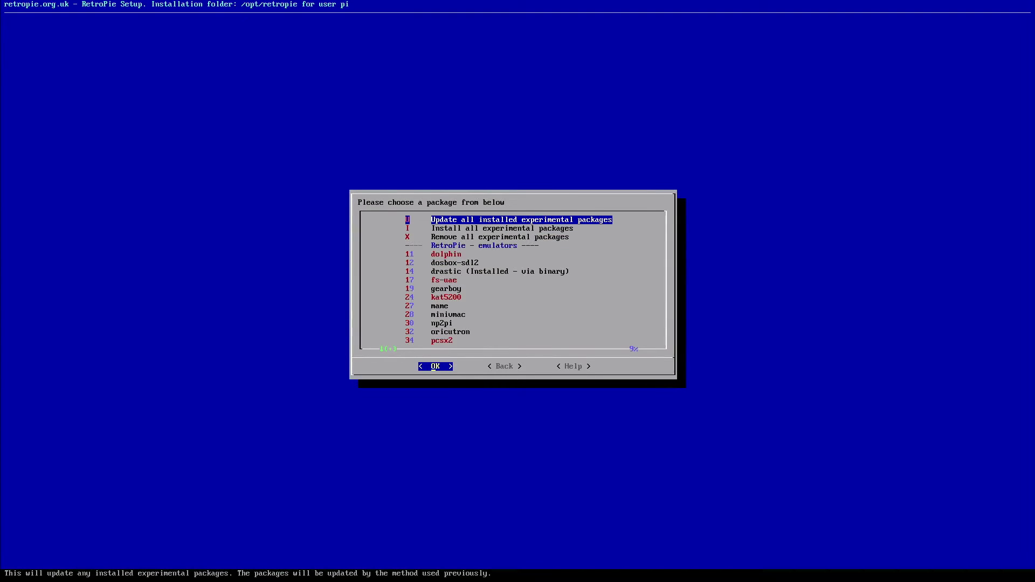
Step: Examine which of the experimental emulators, from dolphin through xm7, are installed
key(Down)
key(Down)
key(Down)
key(Down)
key(Down)
key(Down)
key(Down)
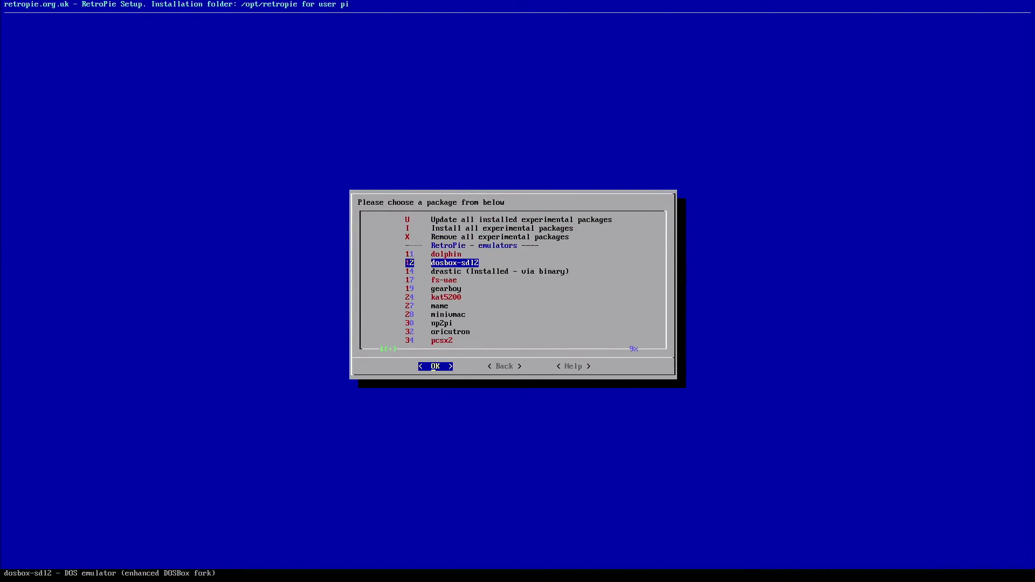
key(Down)
key(Down)
key(Down)
key(Down)
key(Down)
key(Down)
key(Down)
key(Down)
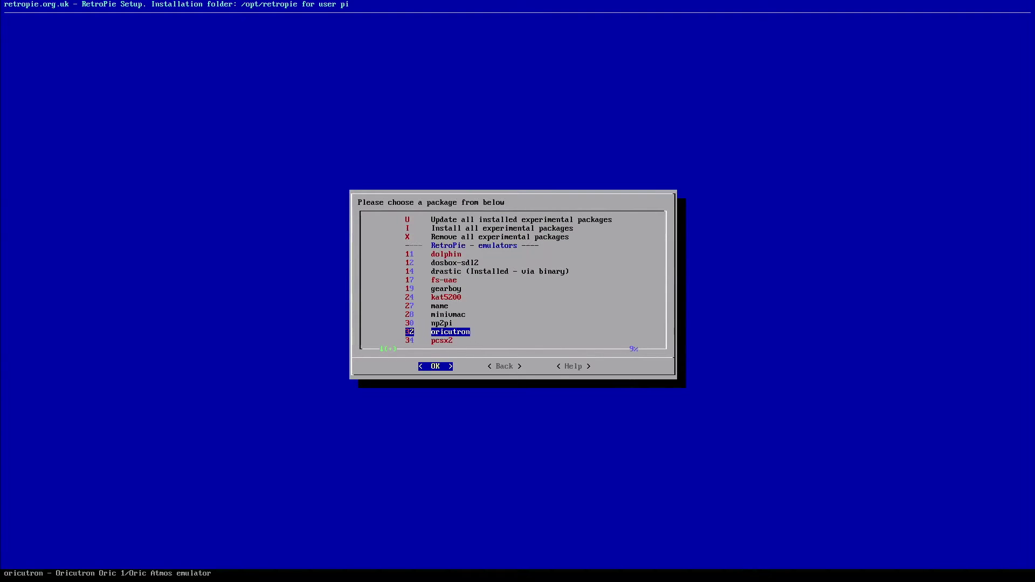
key(Down)
key(Down)
key(Down)
key(Down)
key(Down)
key(Down)
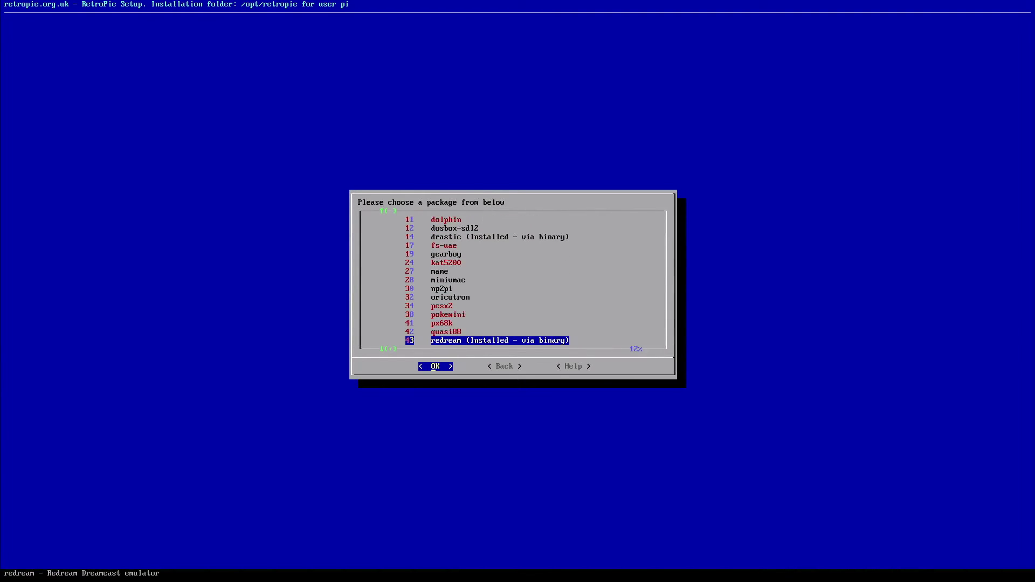
key(Up)
key(Up)
key(Up)
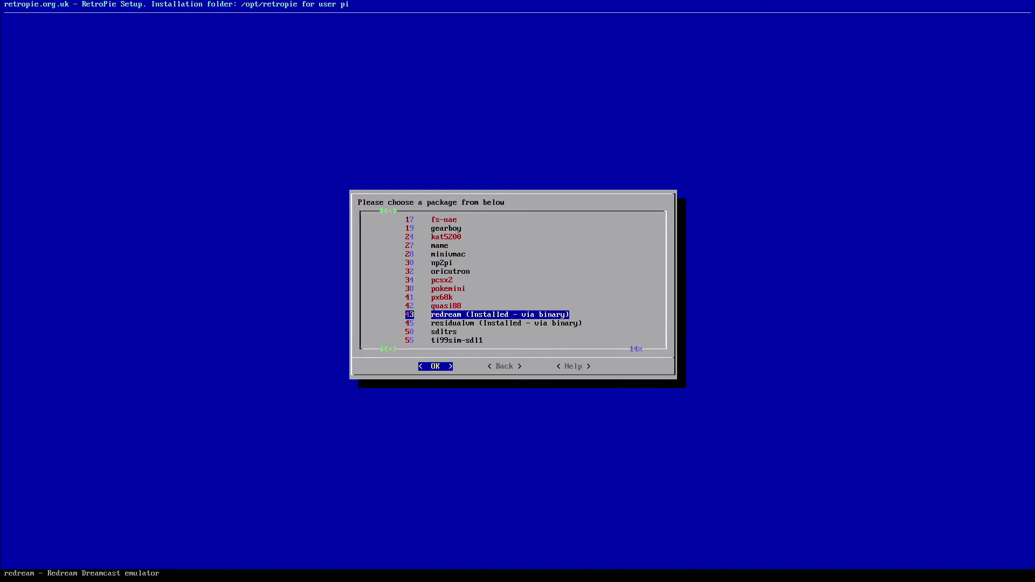
key(Down)
key(Down)
key(Down)
key(Down)
key(Down)
key(Down)
Step: Examine the installation status of the experimental libretro cores from lr-81 through lr-theodore
key(Down)
key(Down)
key(Down)
key(Down)
key(Down)
key(Down)
key(Down)
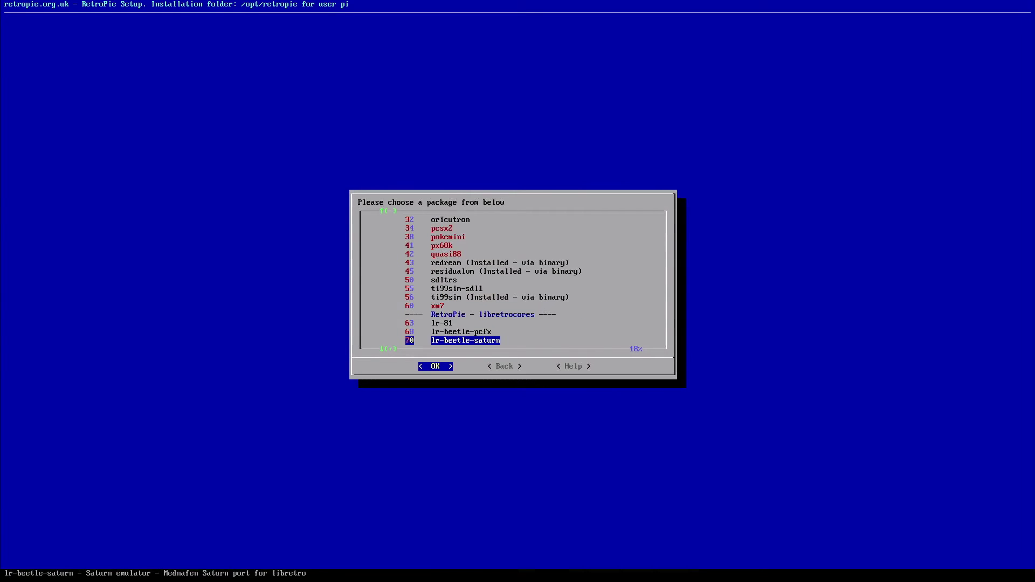
key(Down)
key(Down)
key(Down)
key(Down)
key(Down)
key(Down)
key(Down)
key(Down)
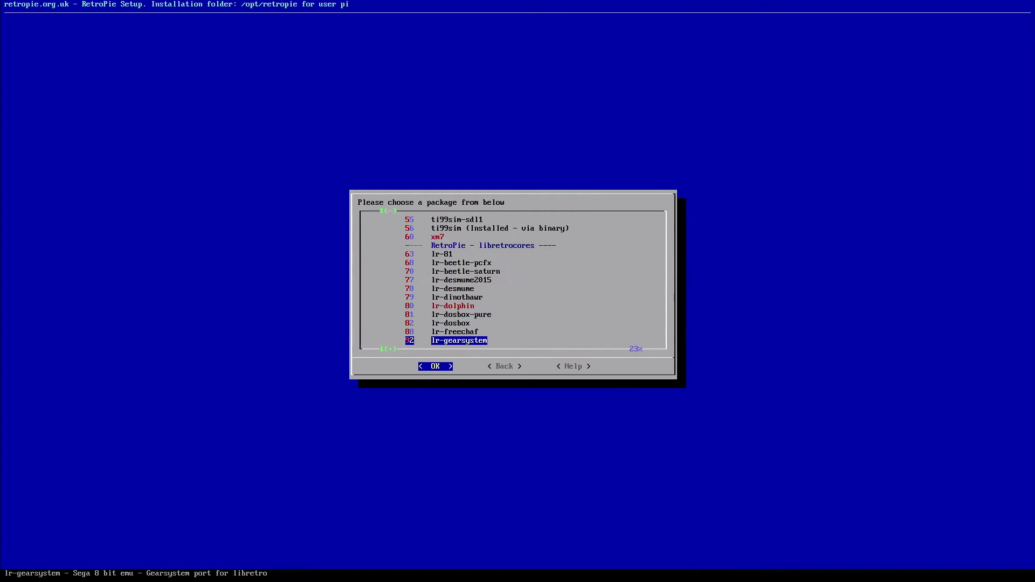
key(Down)
key(Down)
key(Down)
key(Down)
key(Down)
key(Up)
key(Up)
key(Up)
key(Up)
key(Up)
key(Up)
key(Down)
key(Down)
key(Down)
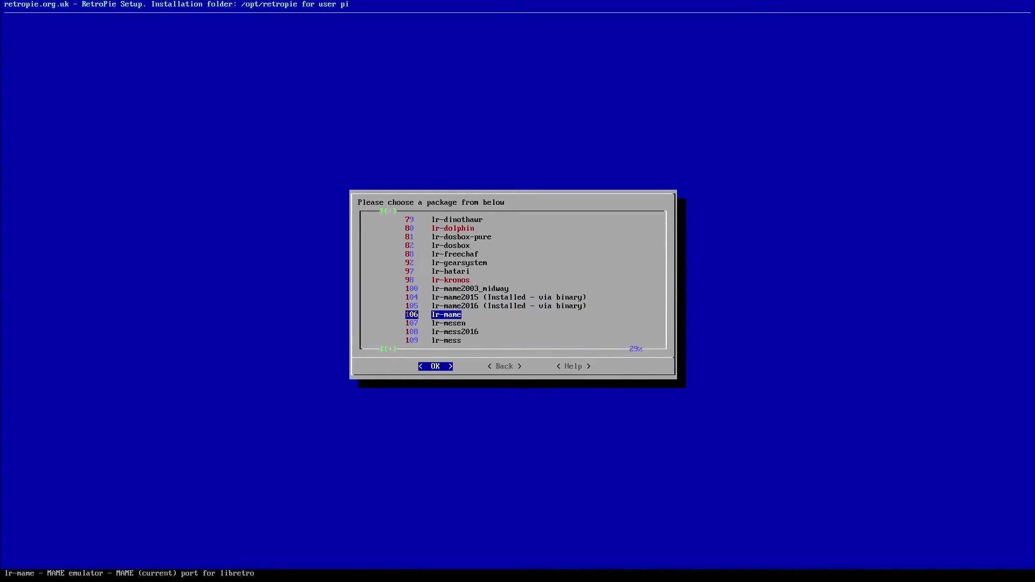
key(Down)
key(Down)
key(Down)
key(Down)
key(Down)
key(Down)
key(Down)
key(Down)
key(Down)
key(Down)
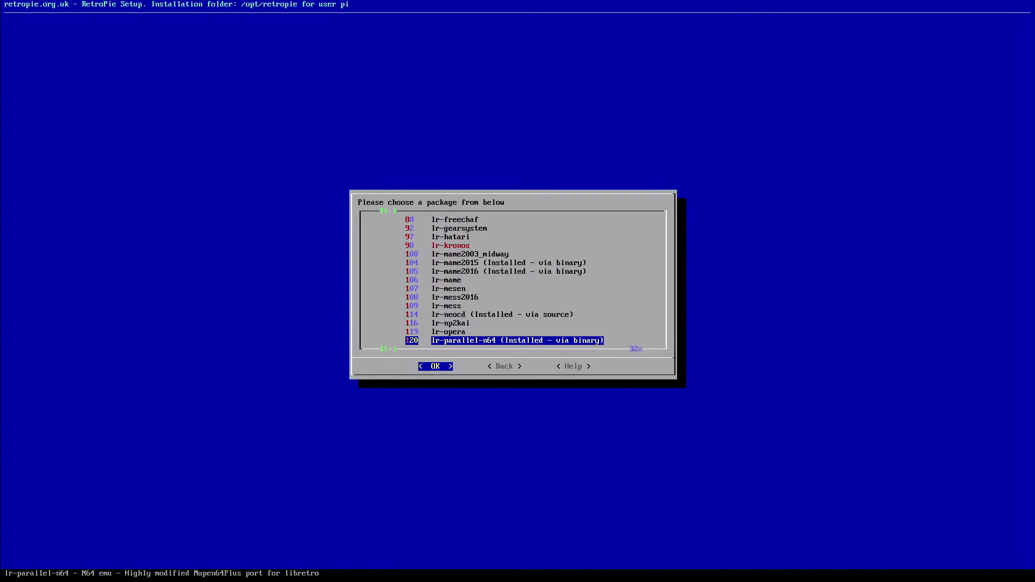
key(Down)
key(Down)
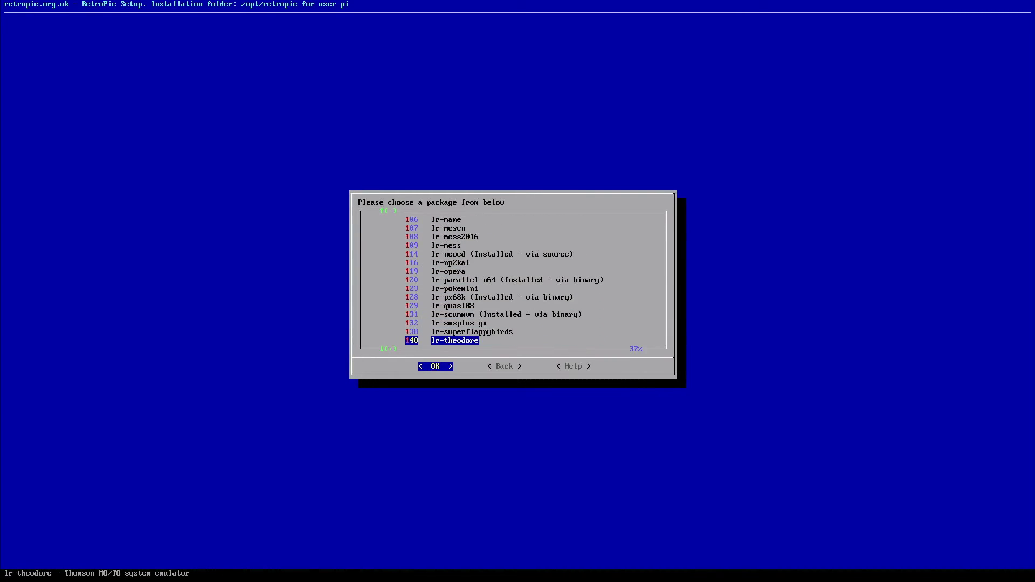
Step: Examine the last experimental libretro cores through lr-yabause and the first experimental ports through burgerspace for their installation status
key(Down)
key(Down)
key(Down)
key(Down)
key(Down)
key(Down)
key(Down)
key(Up)
key(Up)
key(Up)
key(Up)
key(Up)
key(Up)
key(Up)
key(Up)
key(Up)
key(Up)
key(Up)
key(Up)
key(Up)
key(Down)
key(Down)
key(Down)
key(Down)
key(Down)
key(Down)
key(Down)
key(Down)
key(Down)
key(Down)
key(Down)
key(Down)
key(Down)
key(Down)
key(Down)
key(Down)
key(Down)
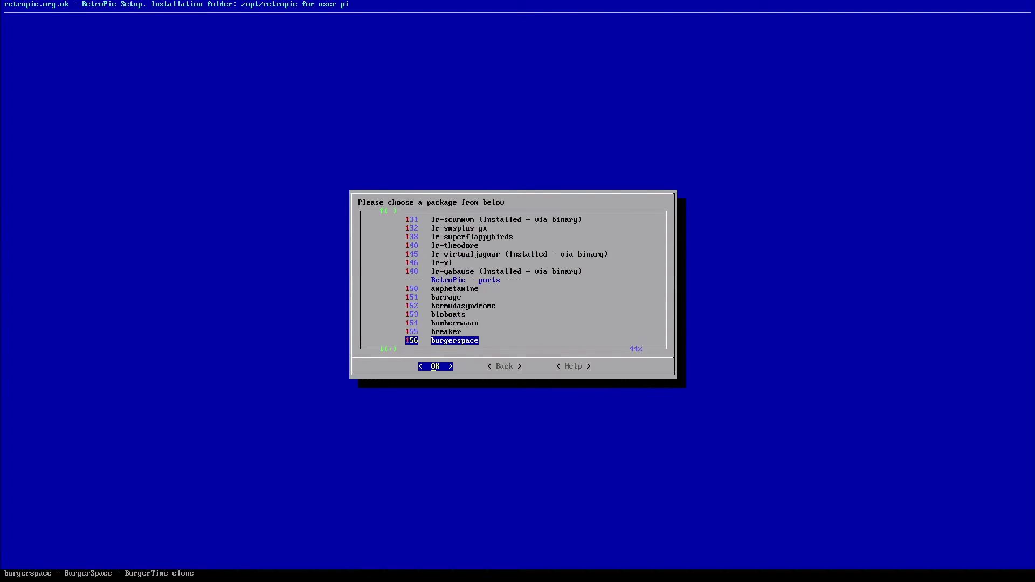
Step: Examine which of the experimental ports from cdogs-sdl through ganbare are installed
key(Down)
key(Down)
key(Down)
key(Down)
key(Down)
key(Down)
key(Down)
key(Down)
key(Down)
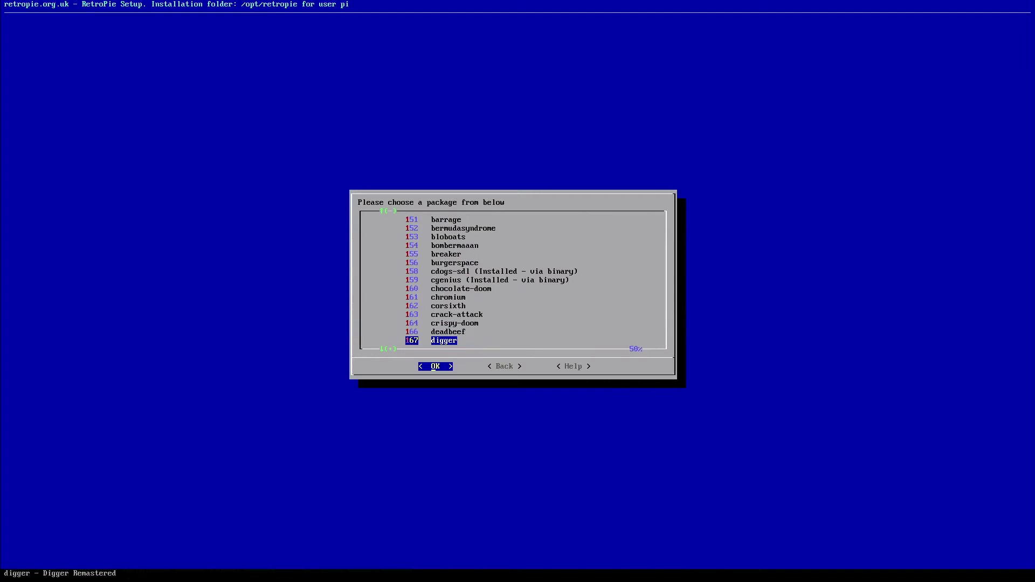
key(Down)
key(Down)
key(Down)
key(Down)
key(Down)
key(Down)
key(Down)
key(Down)
key(Down)
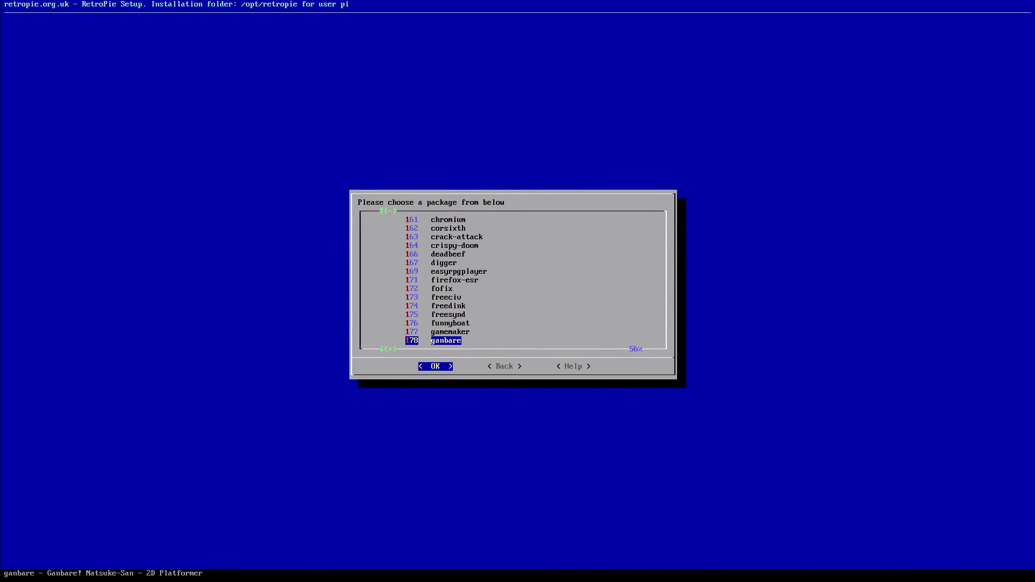
Step: Examine the installation status of the experimental ports from gemrb through openbor
key(Down)
key(Down)
key(Down)
key(Down)
key(Down)
key(Down)
key(Down)
key(Down)
key(Down)
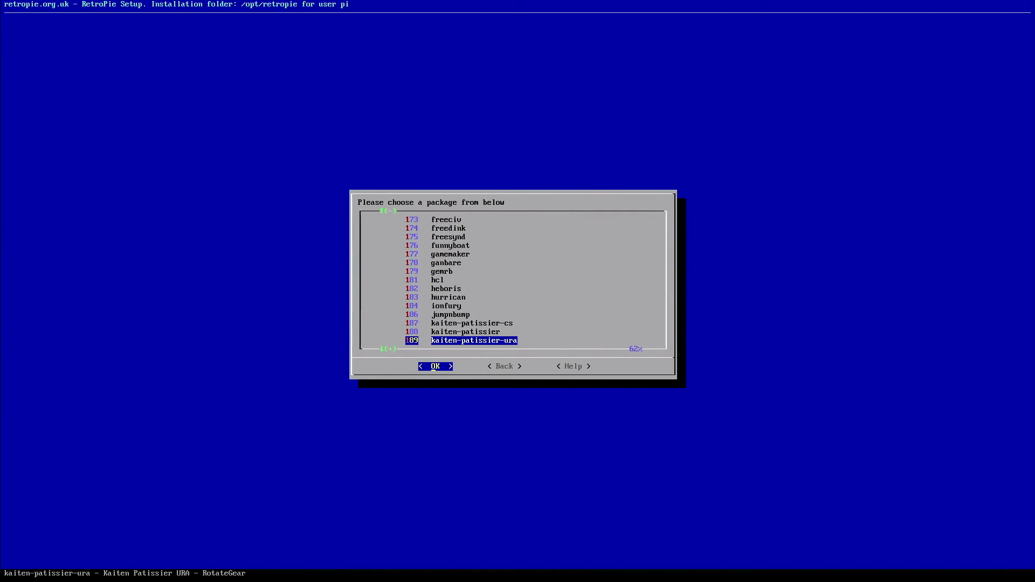
key(Down)
key(Down)
key(Down)
key(Down)
key(Down)
key(Down)
key(Down)
key(Down)
key(Down)
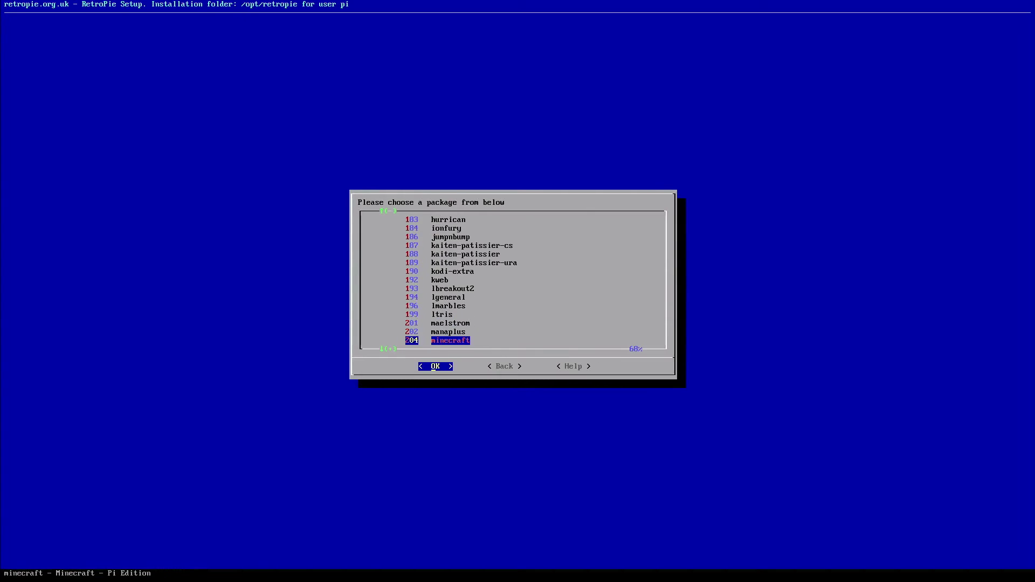
key(Down)
key(Down)
key(Down)
key(Down)
key(Down)
Step: Leave the experimental packages and open the list of optional packages
key(Right)
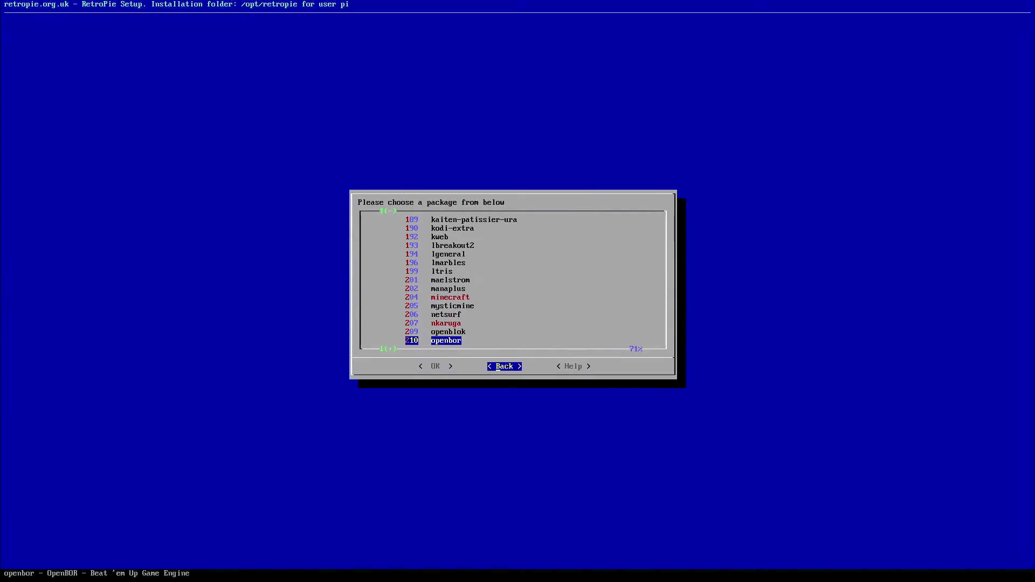
key(Return)
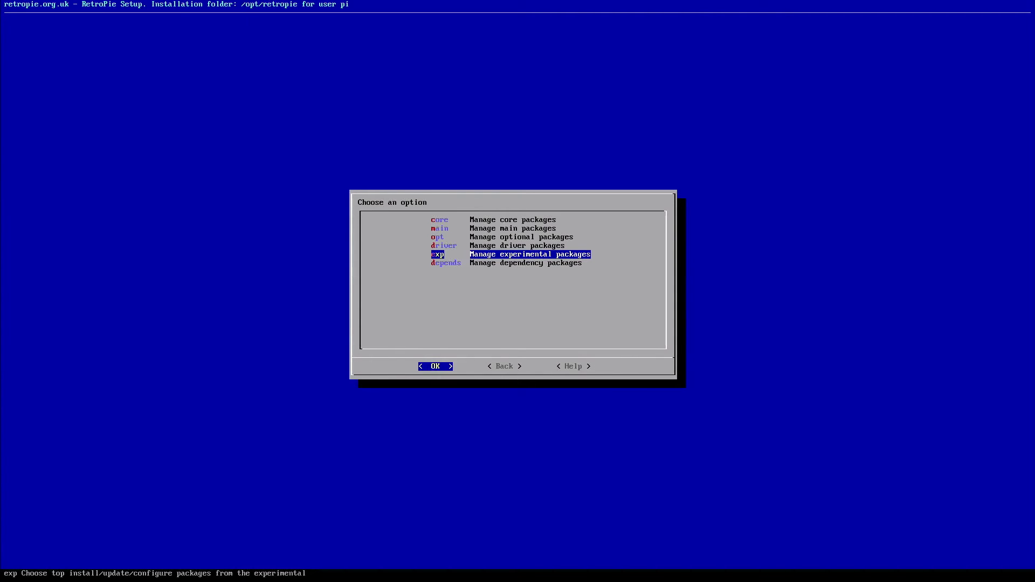
key(Up)
key(Up)
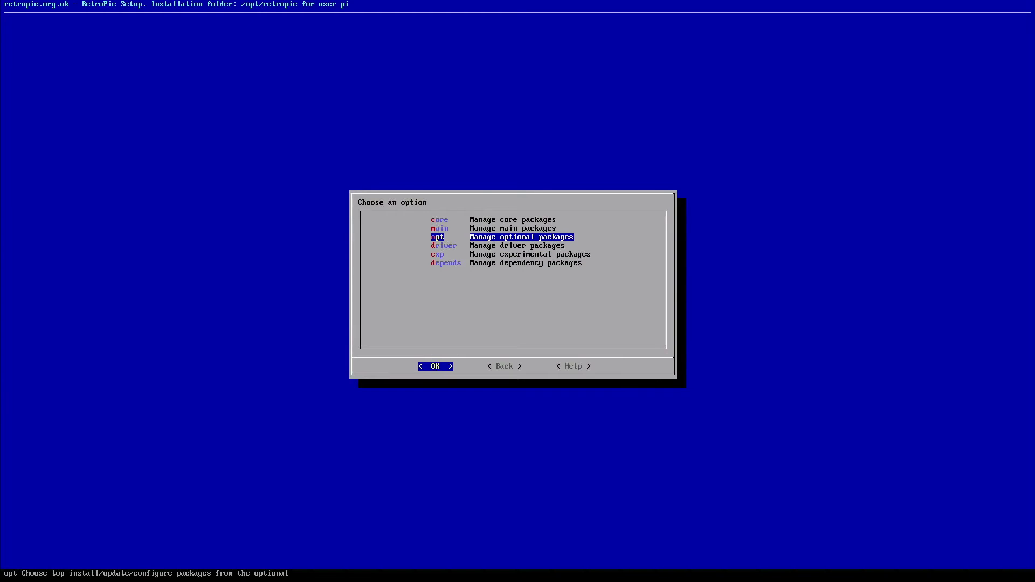
key(Return)
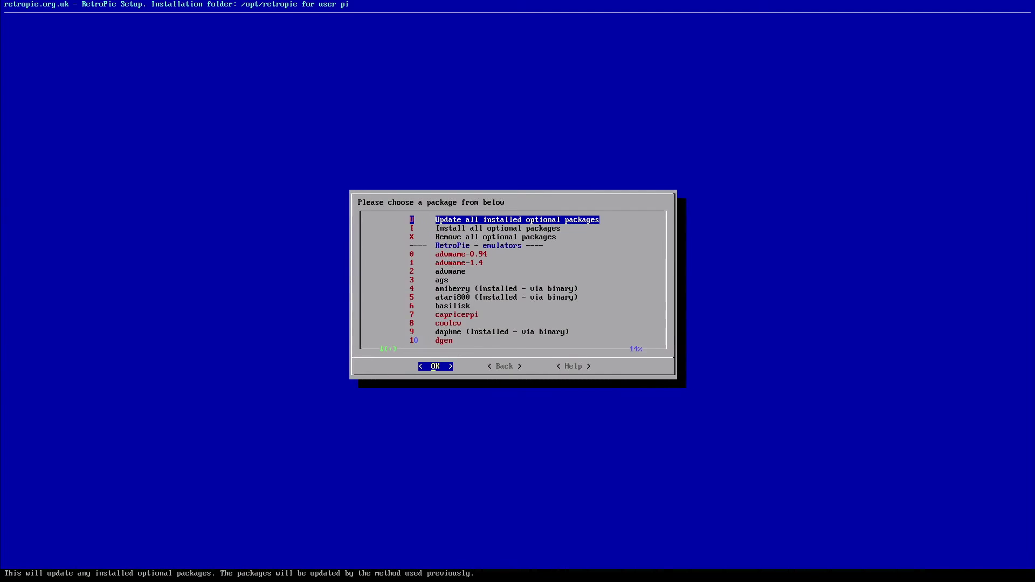
Step: Install the optional advmame emulator from its pre-compiled binary and confirm the installation
key(Down)
key(Down)
key(Down)
key(Down)
key(Down)
key(Down)
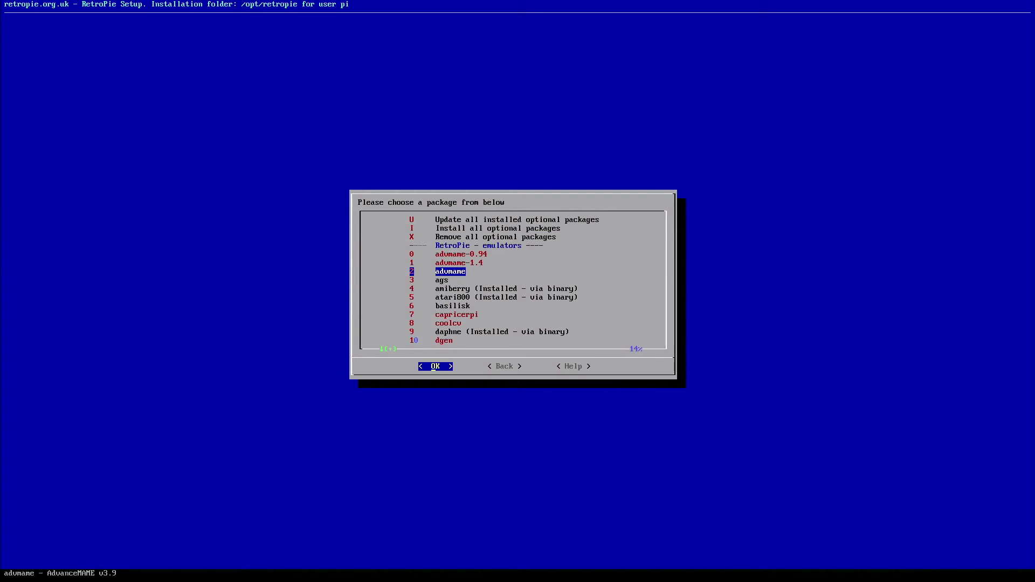
key(Return)
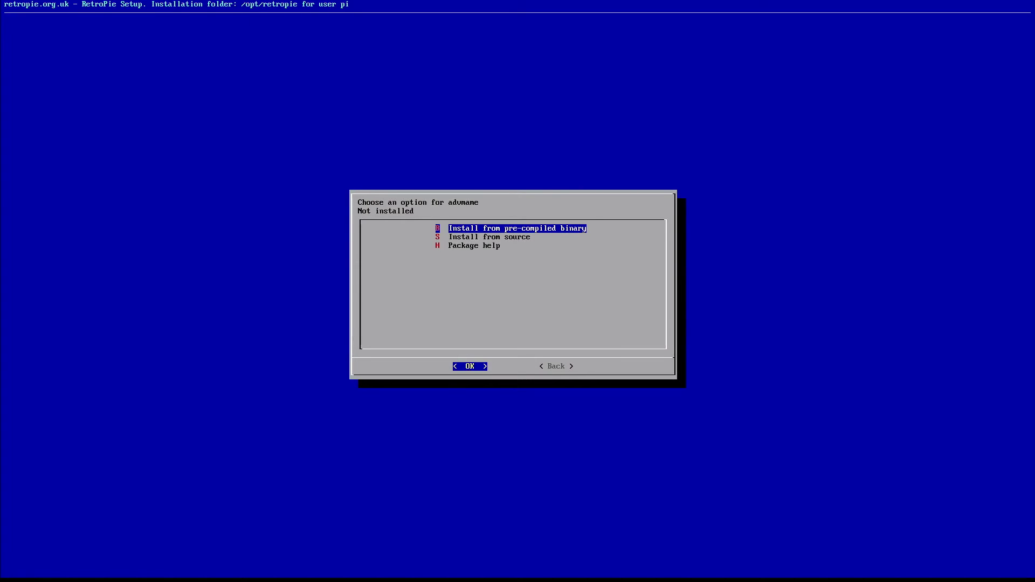
key(Return)
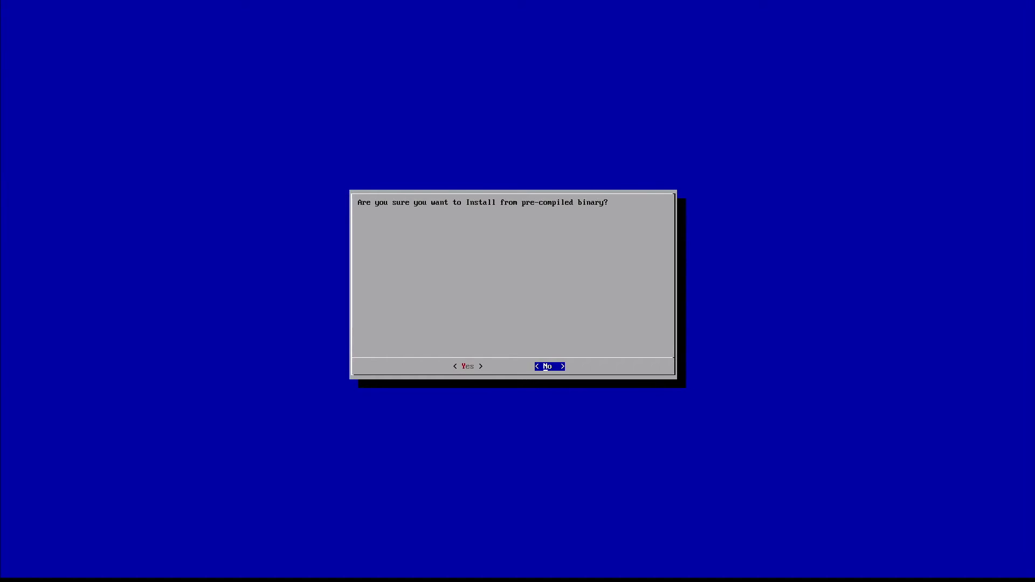
key(Left)
key(Return)
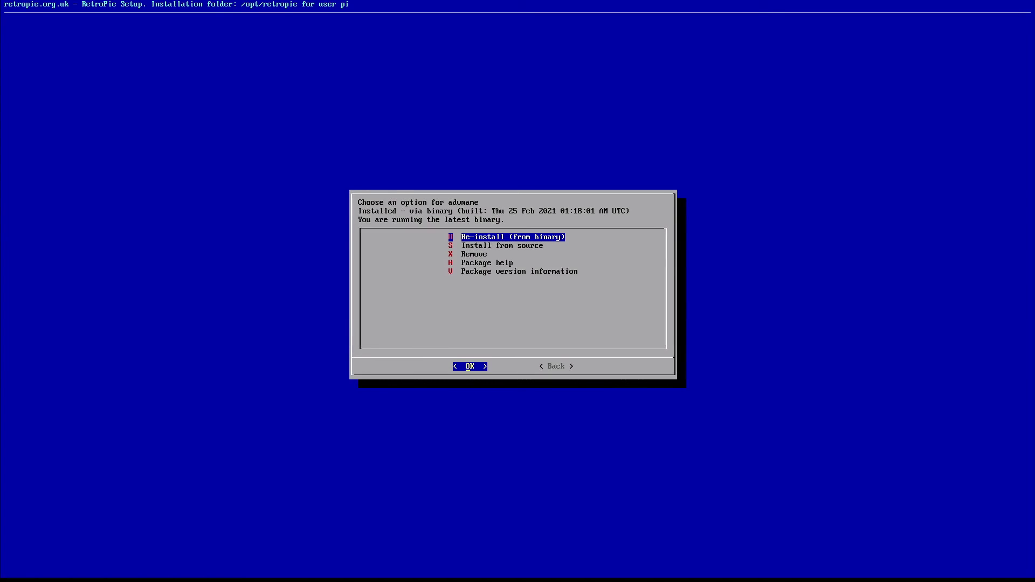
Step: Leave the advmame options and the package lists to return to the main RetroPie-Setup menu
key(Right)
key(Return)
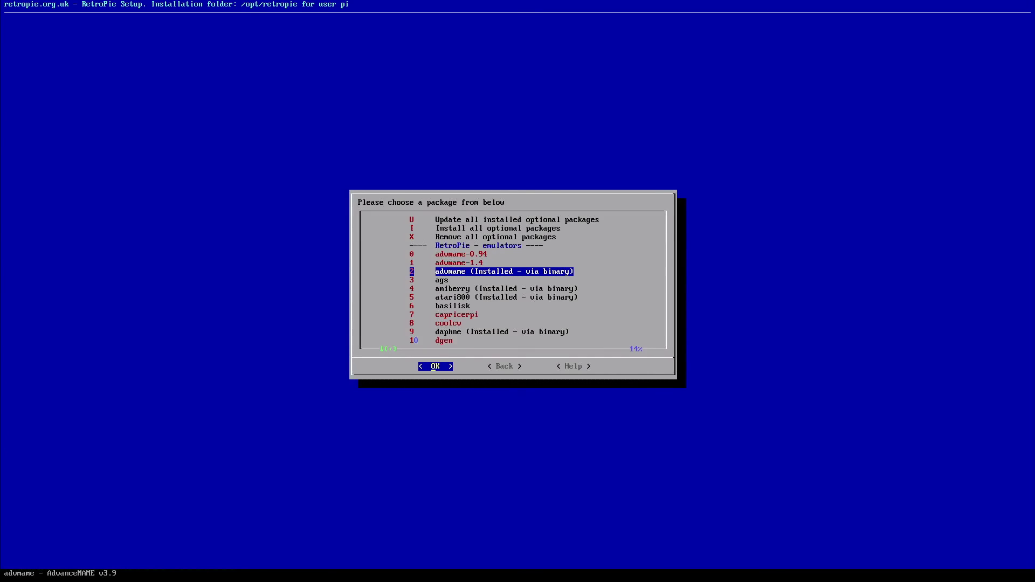
key(Right)
key(Return)
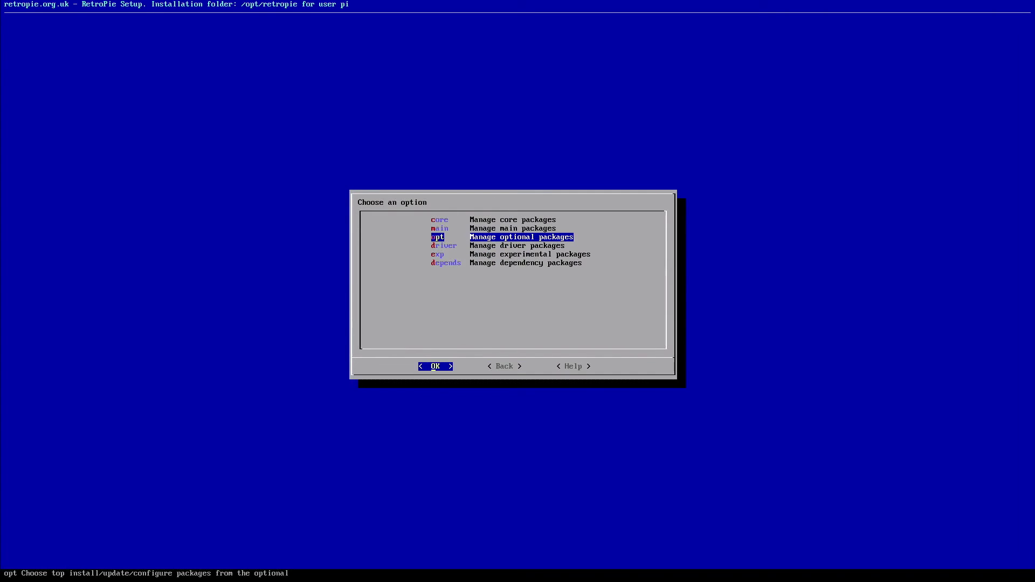
key(Right)
key(Return)
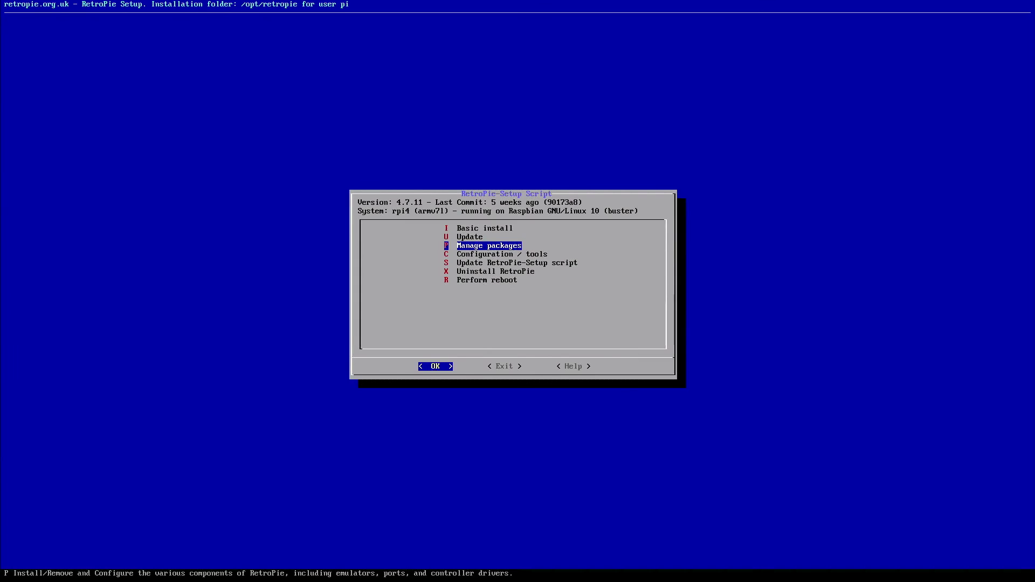
Step: Perform a reboot of the machine, choosing Yes for the confirmation
key(Down)
key(Down)
key(Down)
key(Down)
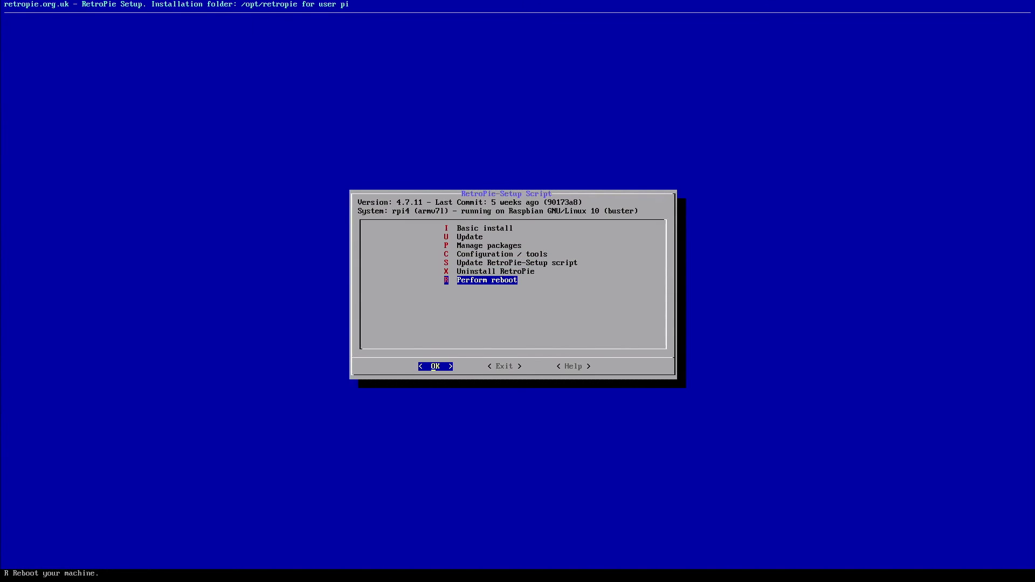
key(Return)
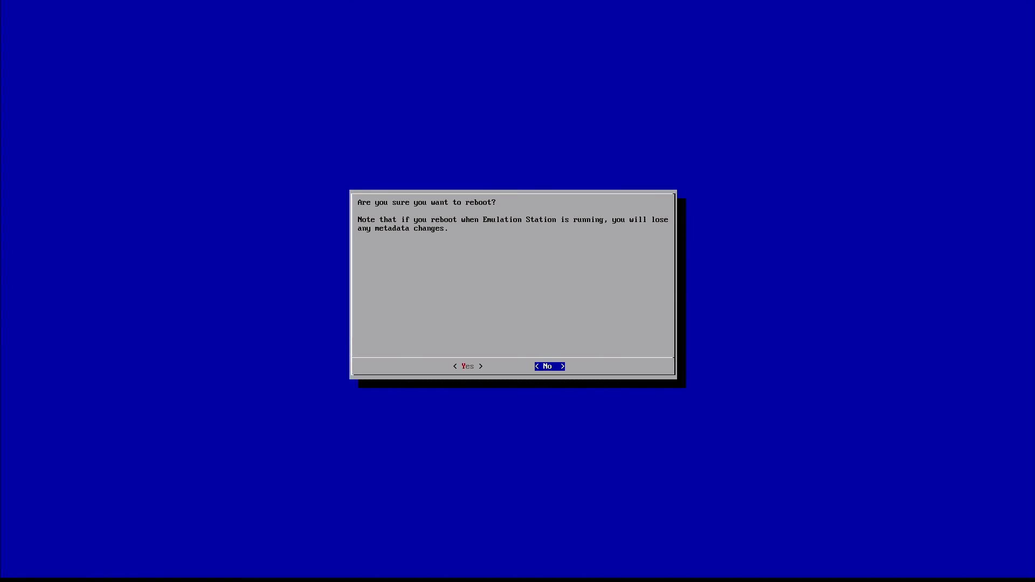
key(Left)
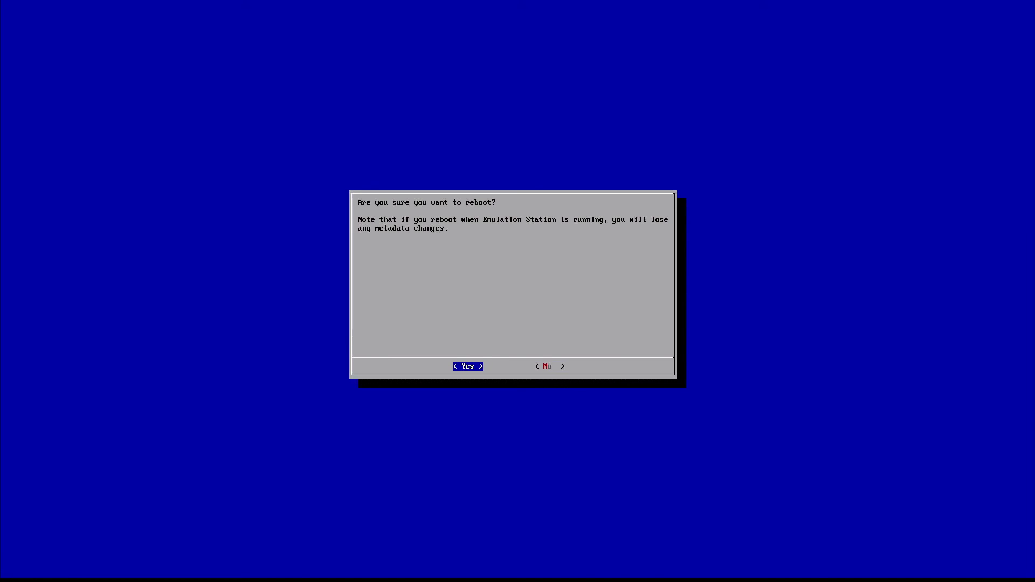